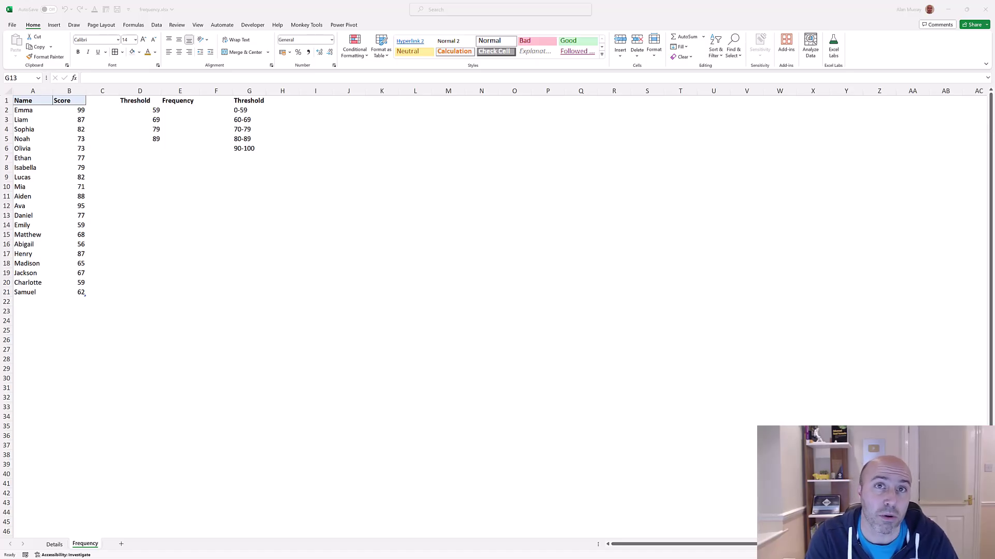
# - Enter =FREQUENCY(tblScores[Score],D2:D5) in E2 so counts 3, 4, 6, 5, 2 spill down column E
pyautogui.click(254, 197)
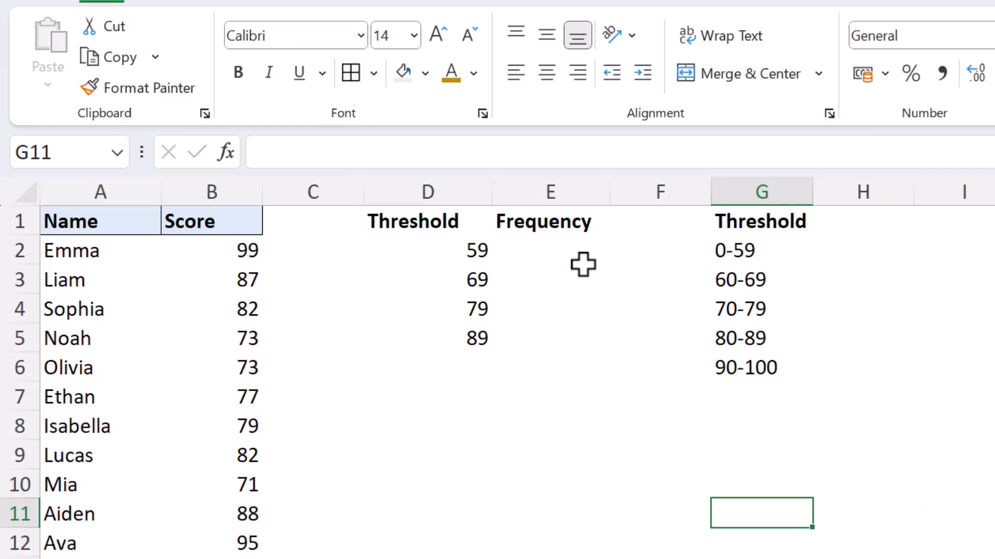
pyautogui.click(563, 253)
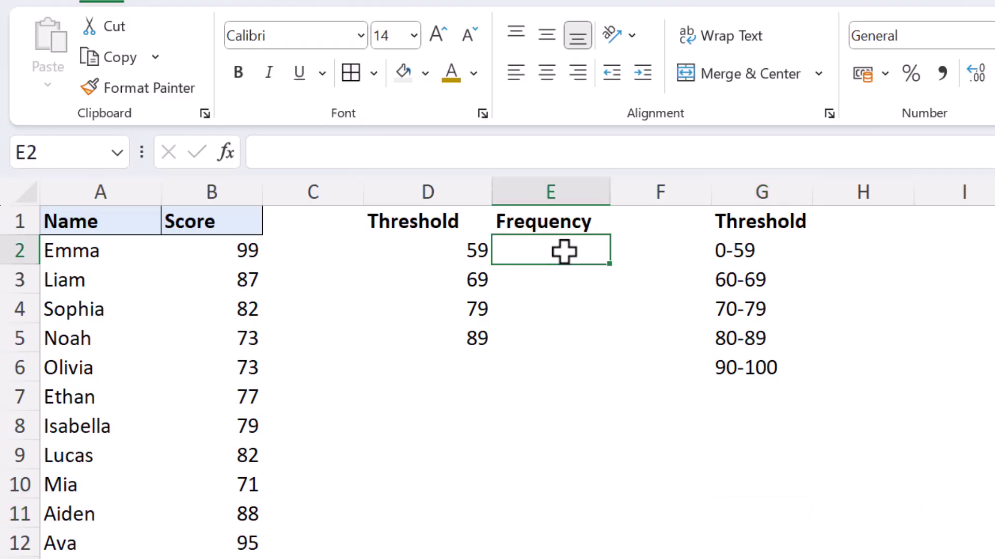
pyautogui.write('=fre')
pyautogui.press('Tab')
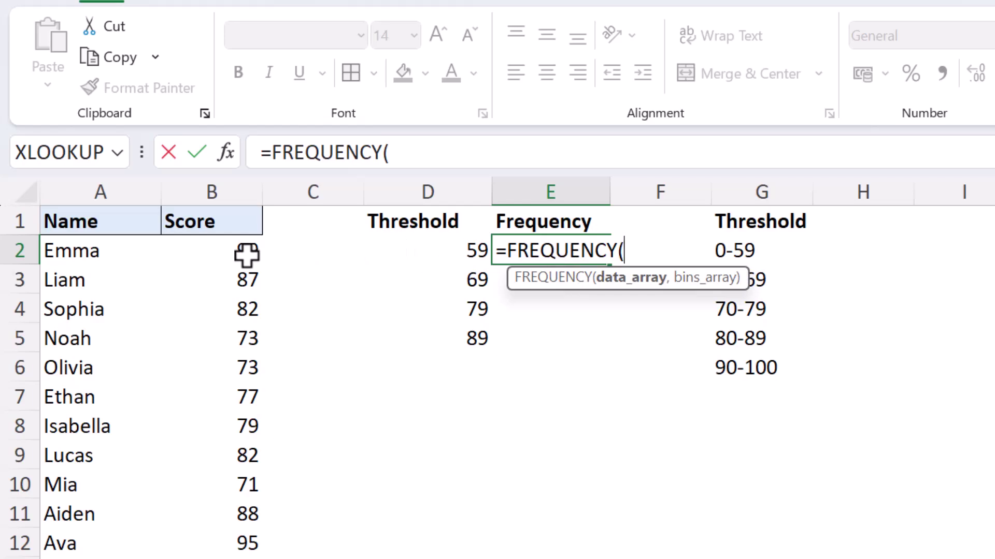
pyautogui.moveTo(247, 254); pyautogui.dragTo(264, 558)
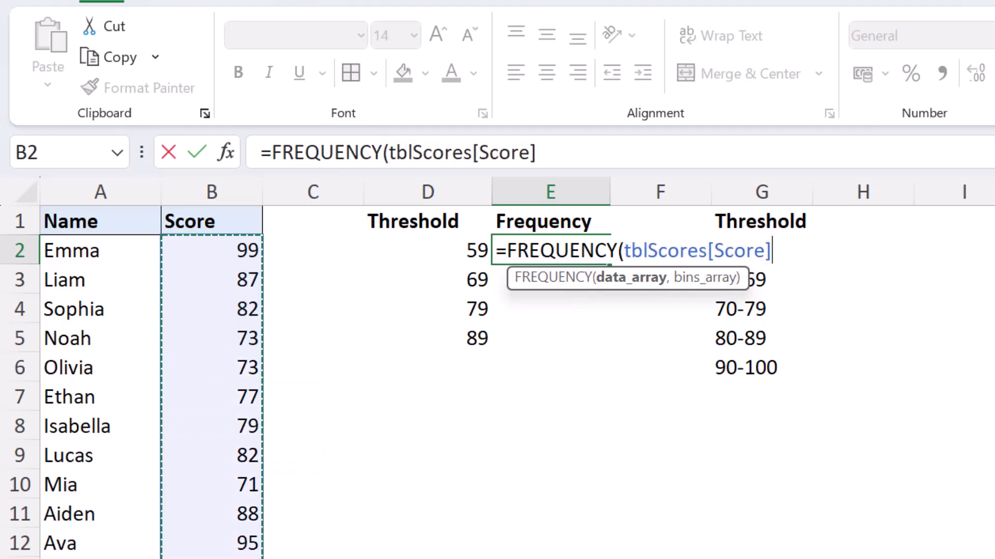
pyautogui.write(',')
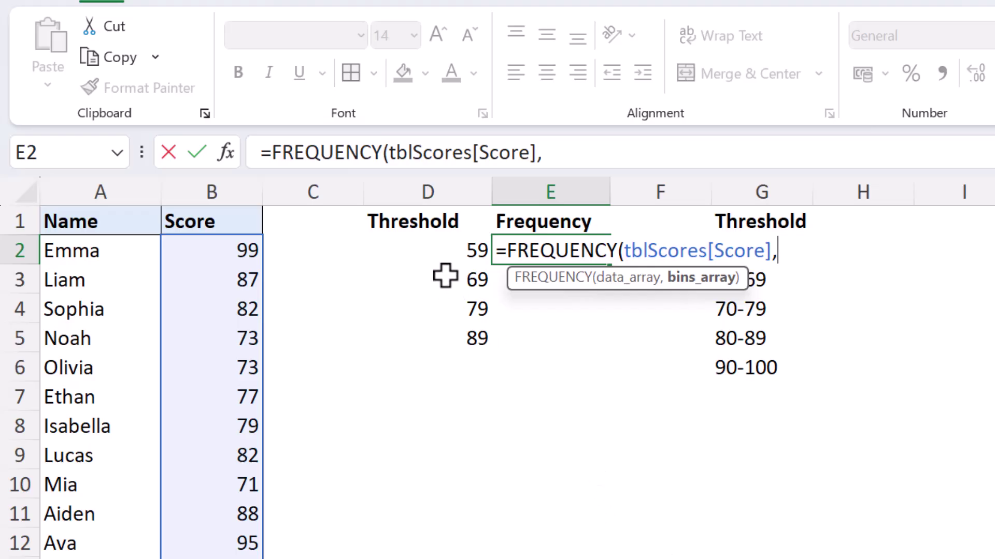
pyautogui.moveTo(440, 246); pyautogui.dragTo(435, 332)
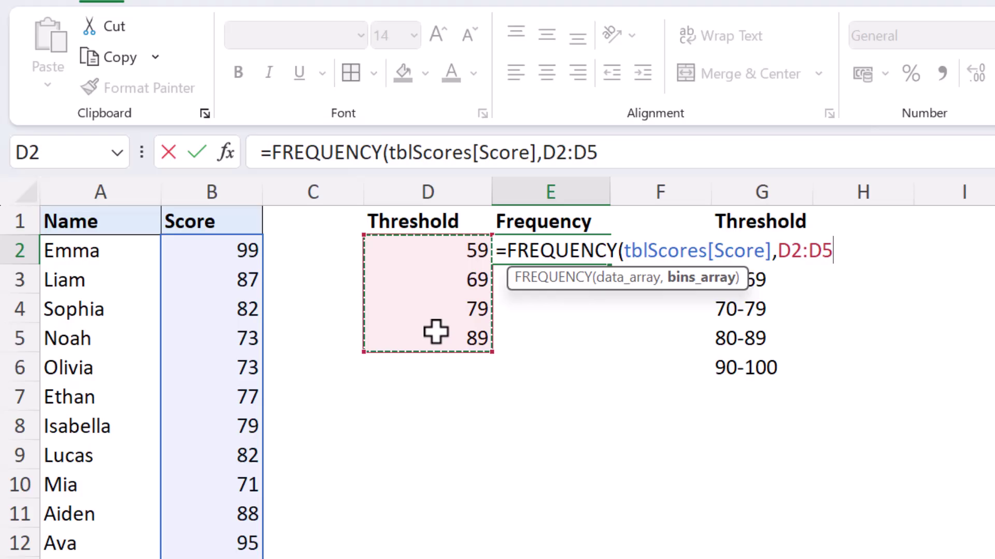
pyautogui.write(')')
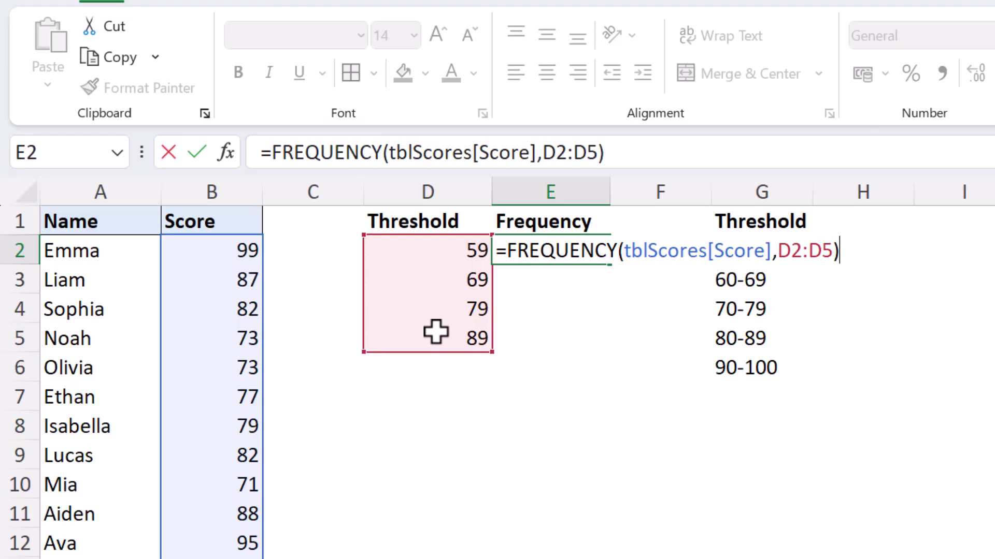
pyautogui.press('Return')
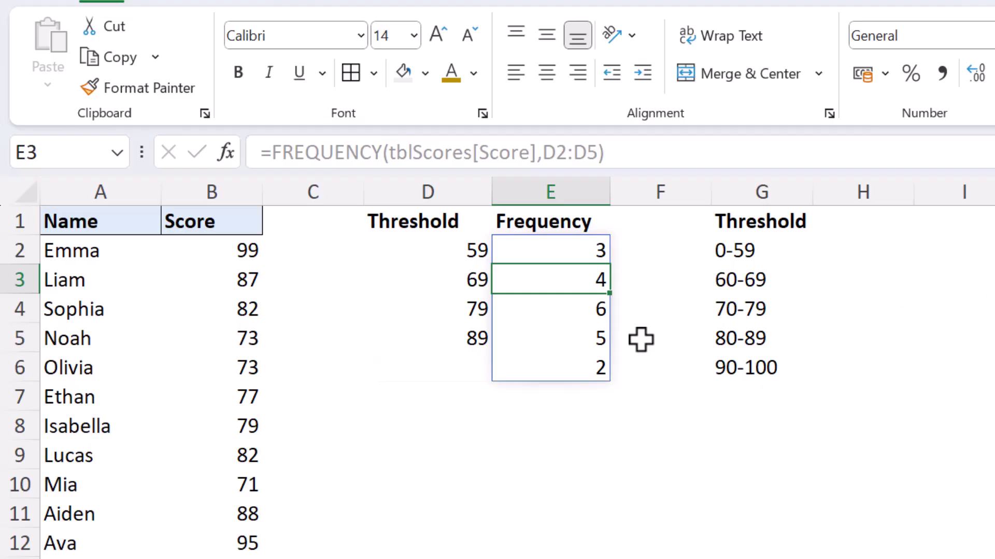
# - Enter 90 in D6 below the 89 threshold
pyautogui.click(458, 366)
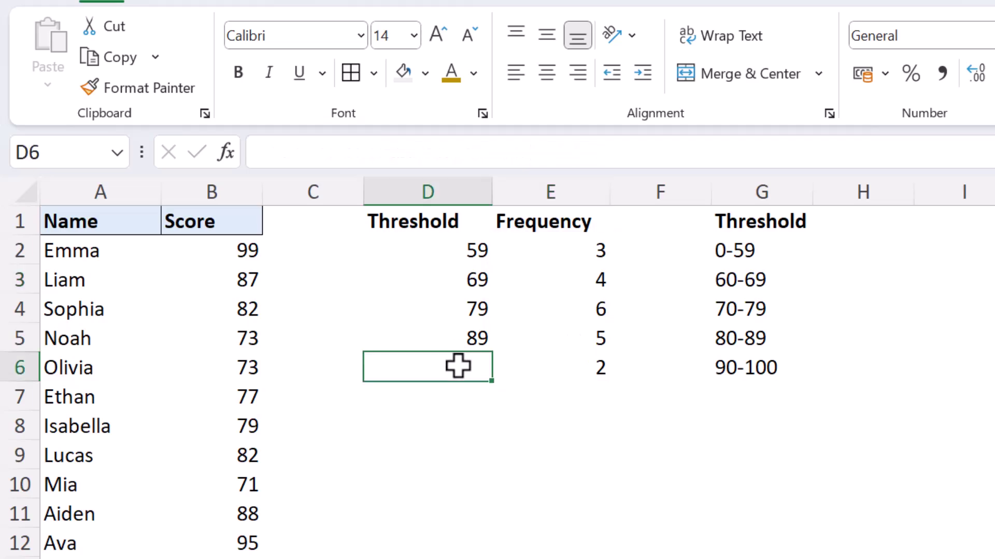
pyautogui.write('90')
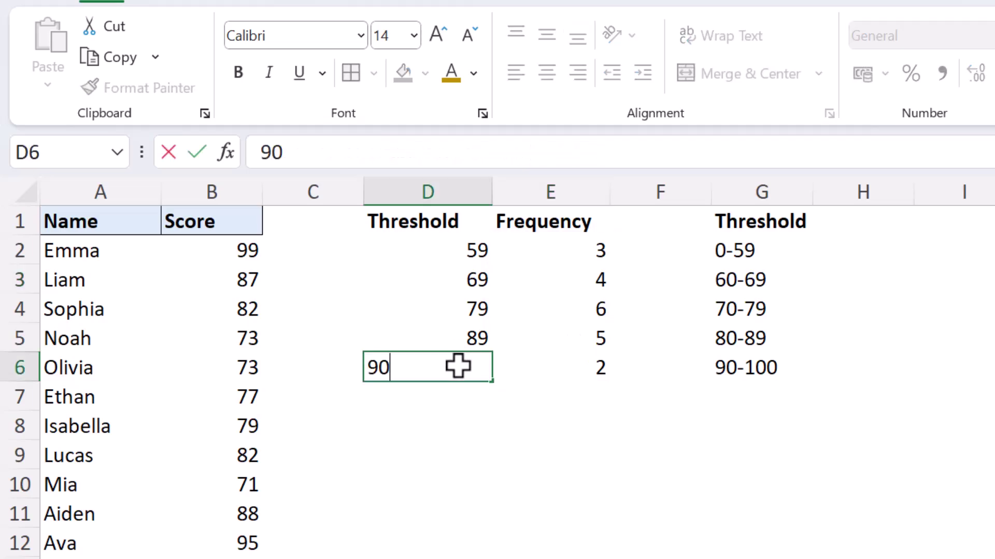
pyautogui.press('Return')
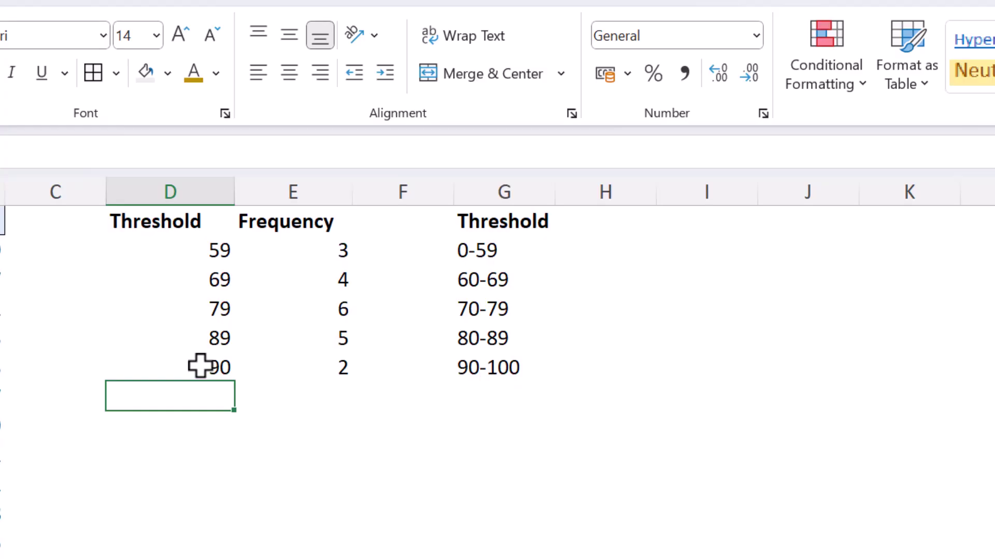
# - Copy the Frequency header from E1 into H1
pyautogui.click(285, 228)
pyautogui.moveTo(290, 235); pyautogui.dragTo(621, 251)
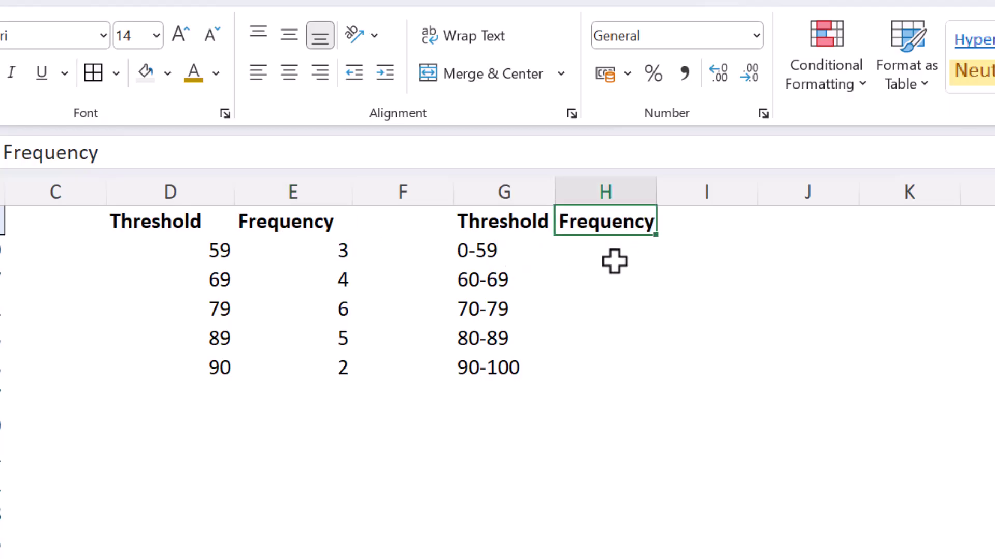
pyautogui.click(614, 258)
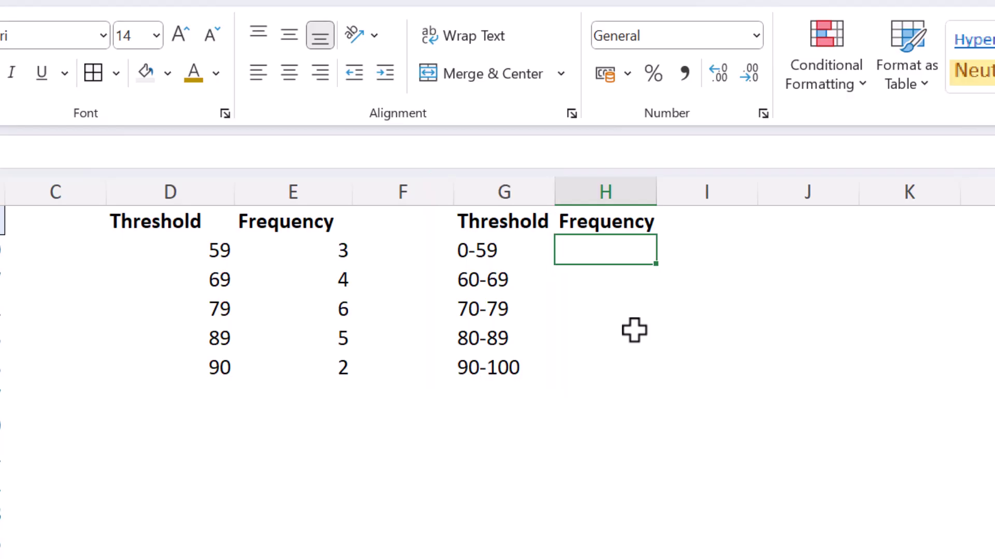
# - Start a FREQUENCY formula in H2 using the whole tblScores Score column as data
pyautogui.write('=fre')
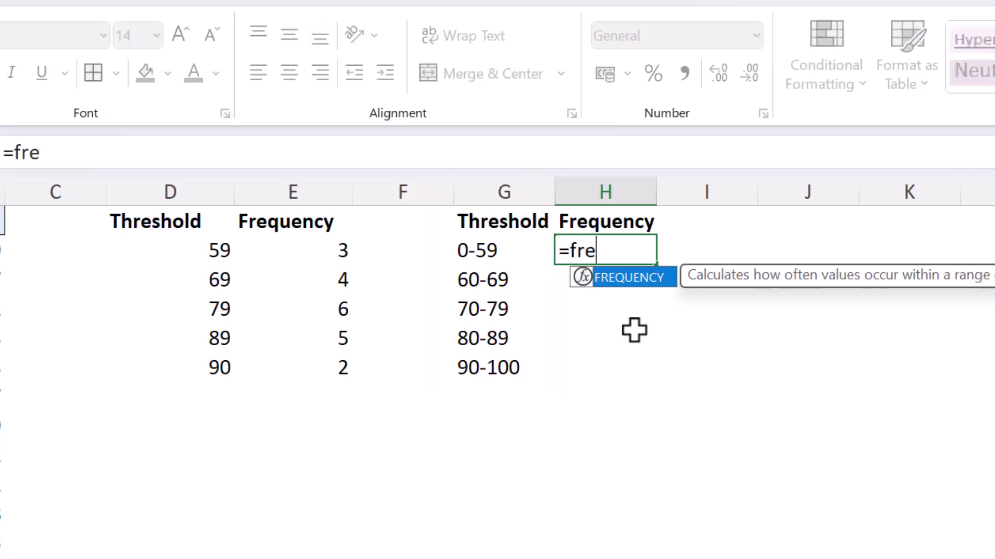
pyautogui.press('Tab')
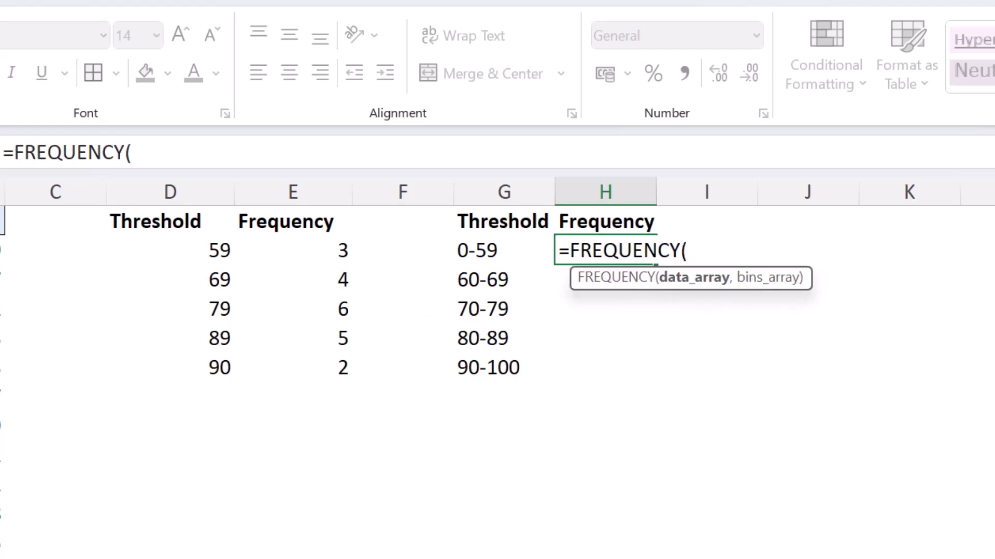
pyautogui.moveTo(2, 250); pyautogui.dragTo(3, 396)
pyautogui.moveTo(3, 451); pyautogui.dragTo(2, 558)
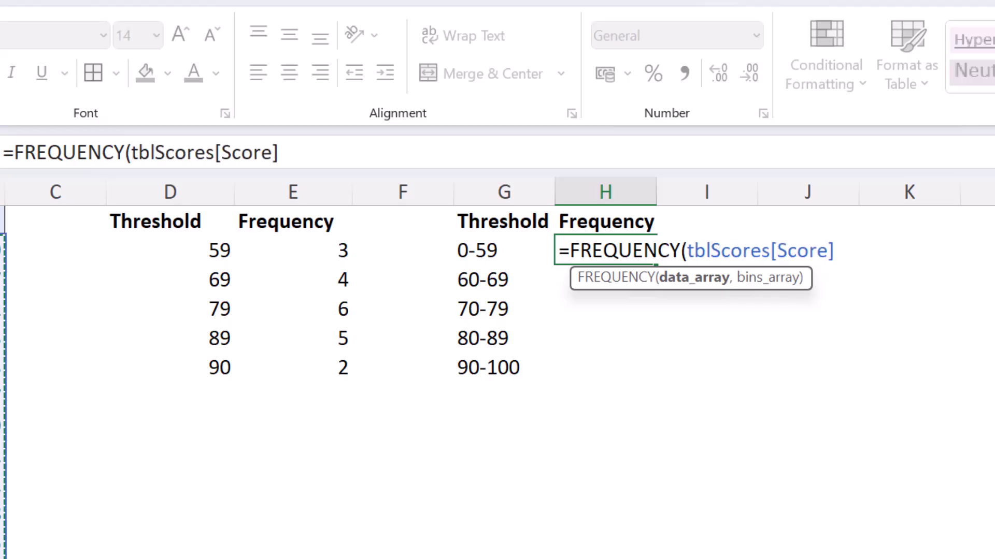
# - Use VALUE(TEXTBEFORE(G3:G6,"-"))-1 as bins so counts 3, 4, 6, 5, 2 spill into column H
pyautogui.write(',')
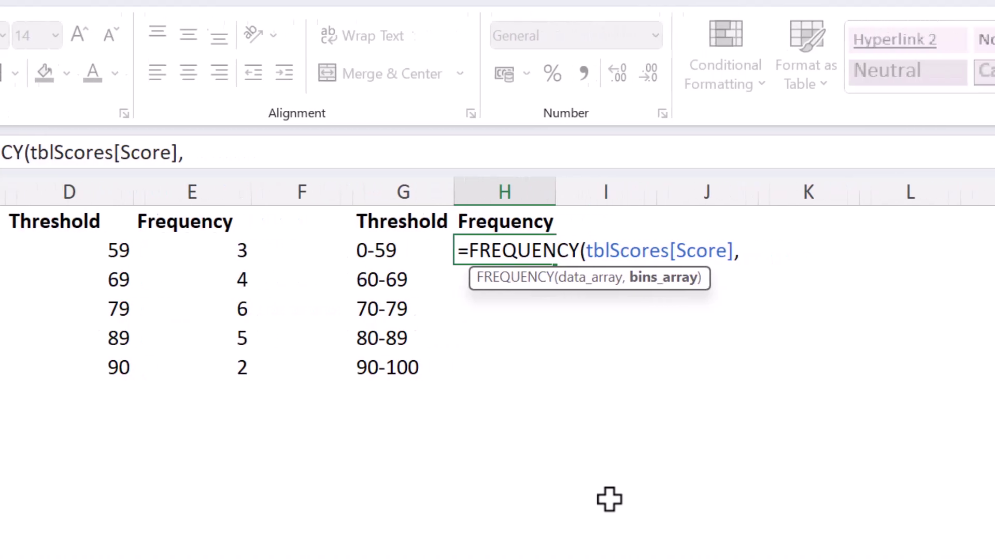
pyautogui.write('text')
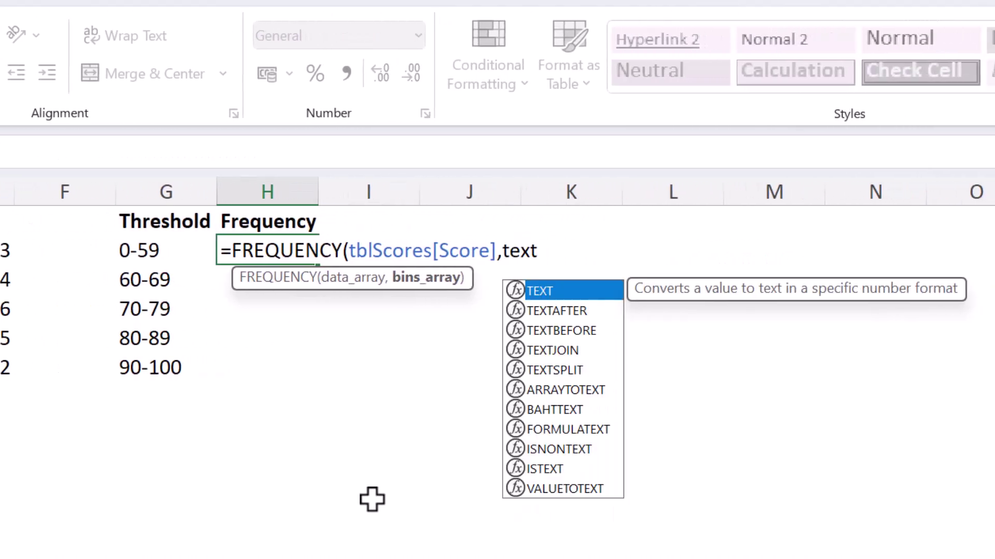
pyautogui.press('Down')
pyautogui.press('Down')
pyautogui.press('Tab')
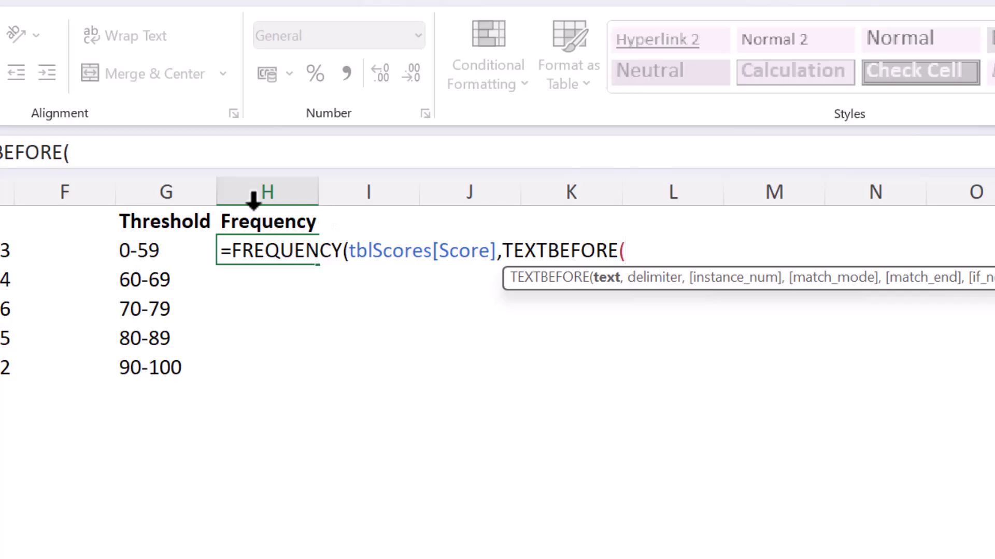
pyautogui.moveTo(162, 281); pyautogui.dragTo(164, 367)
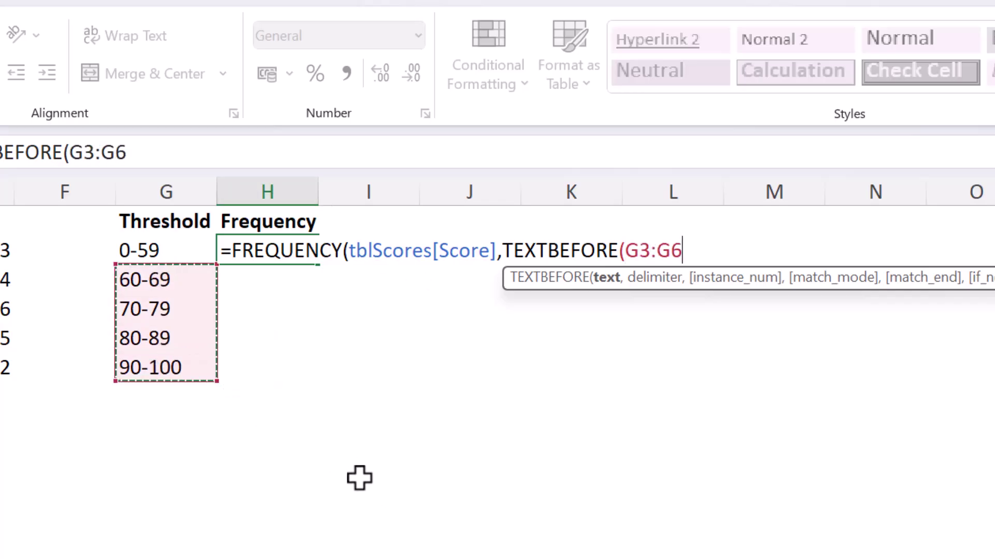
pyautogui.write(',"-")')
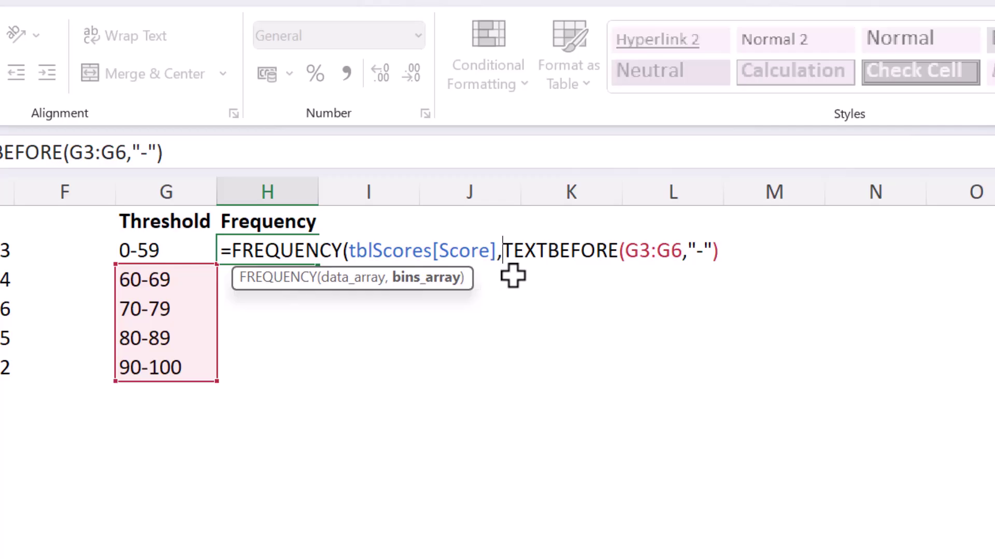
pyautogui.write('val')
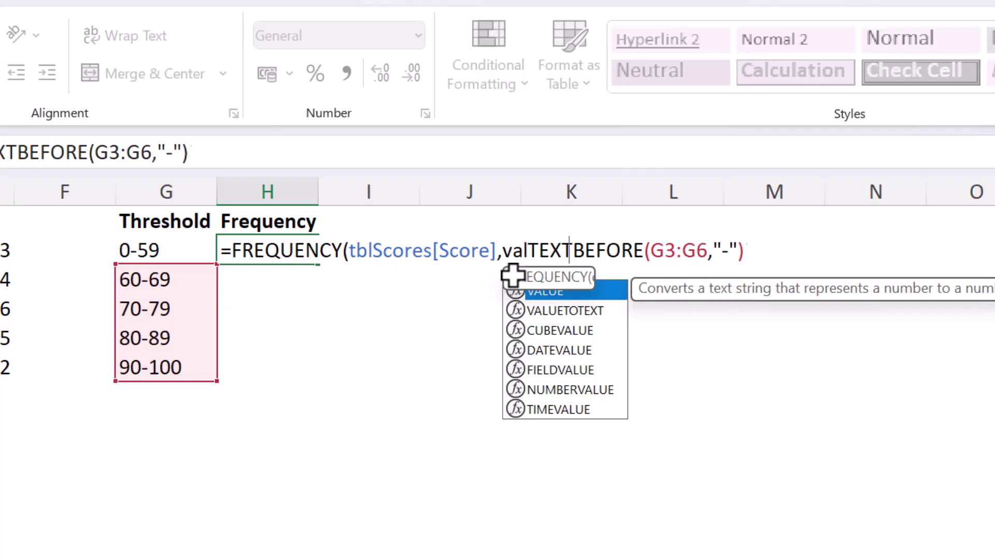
pyautogui.press('Tab')
pyautogui.click(787, 253)
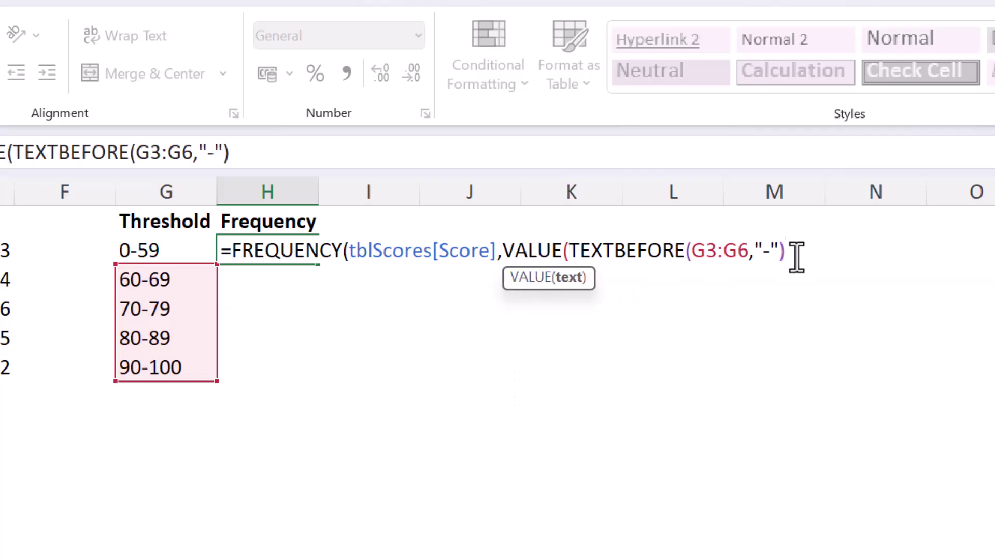
pyautogui.write(')')
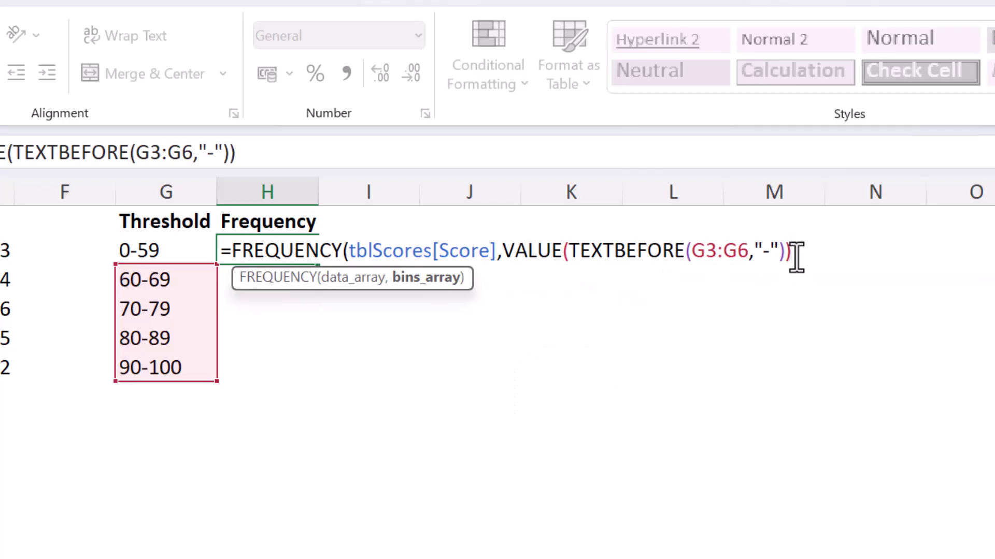
pyautogui.write('-1')
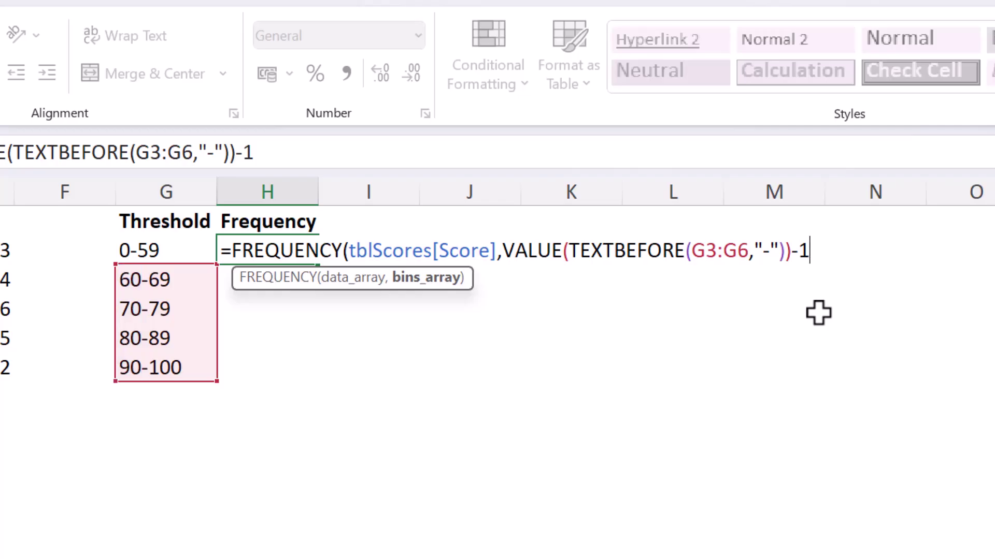
pyautogui.write(')')
pyautogui.press('Return')
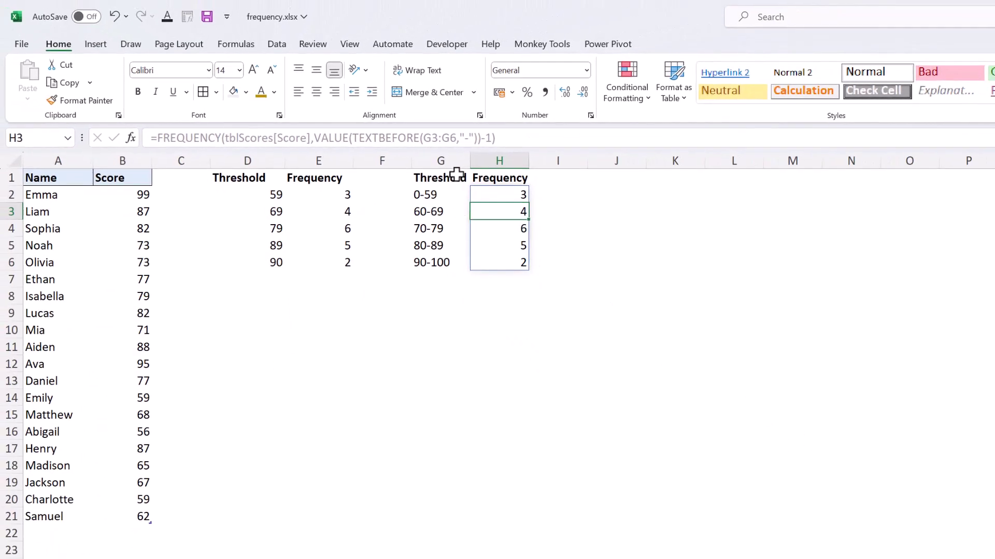
# - Insert a clustered column chart of G1:H6 and move it beside the table
pyautogui.moveTo(455, 175); pyautogui.dragTo(506, 261)
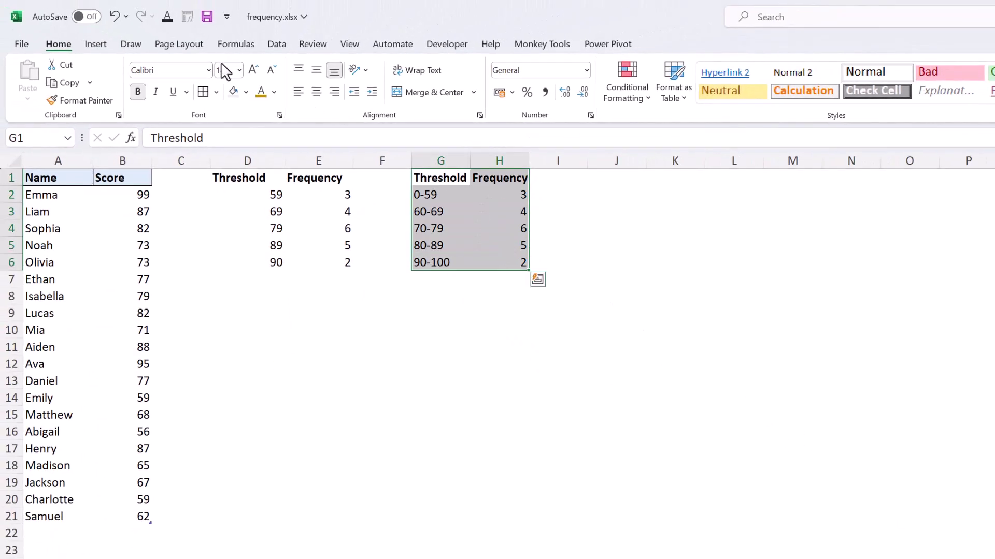
pyautogui.click(97, 45)
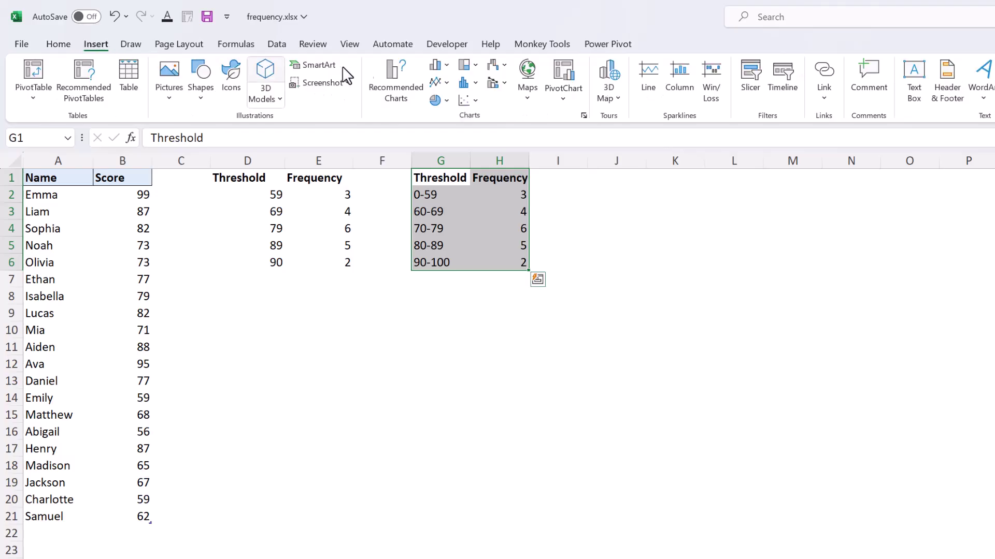
pyautogui.click(438, 64)
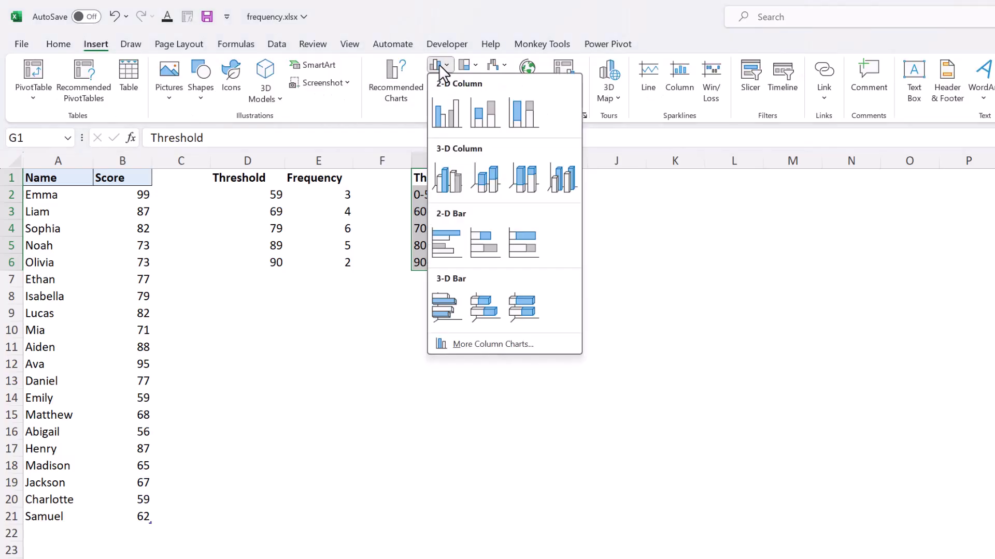
pyautogui.click(452, 115)
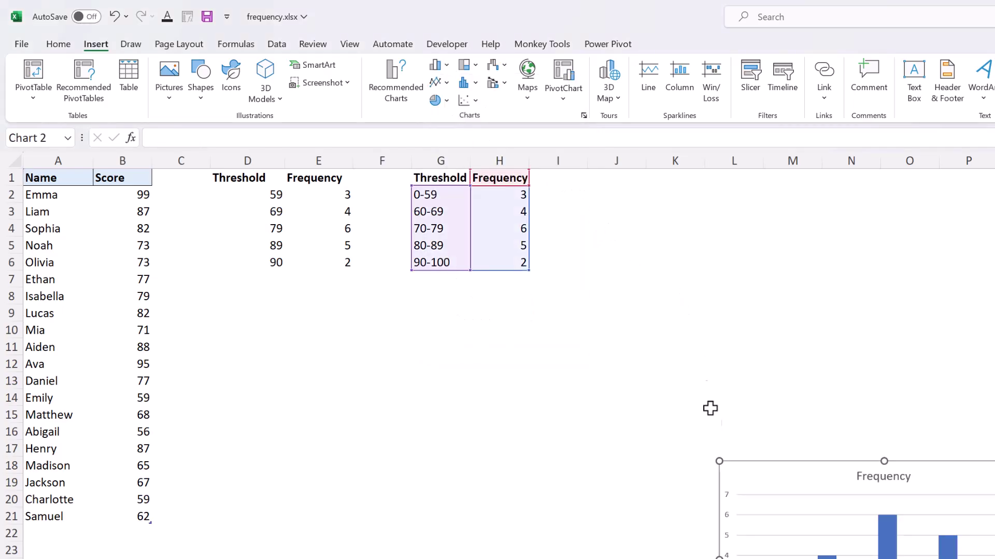
pyautogui.moveTo(747, 466)
pyautogui.mouseDown()
pyautogui.moveTo(664, 378)
pyautogui.moveTo(607, 251)
pyautogui.mouseUp()
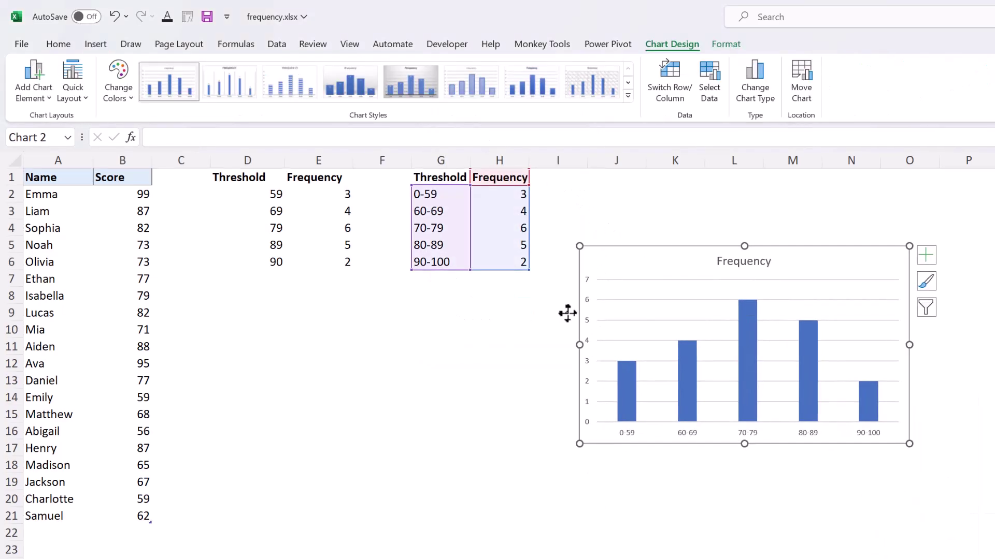